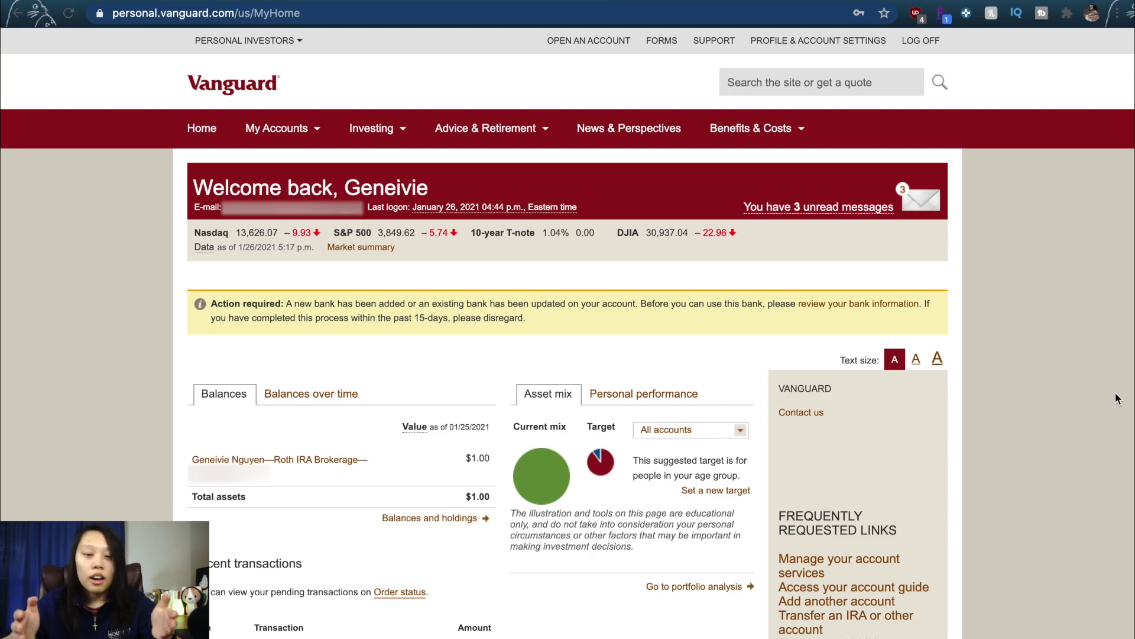
Step: Go from My Accounts to Buy and sell and start a stock or ETF trade ticket
{"action": "left_click", "coordinate": [307, 129]}
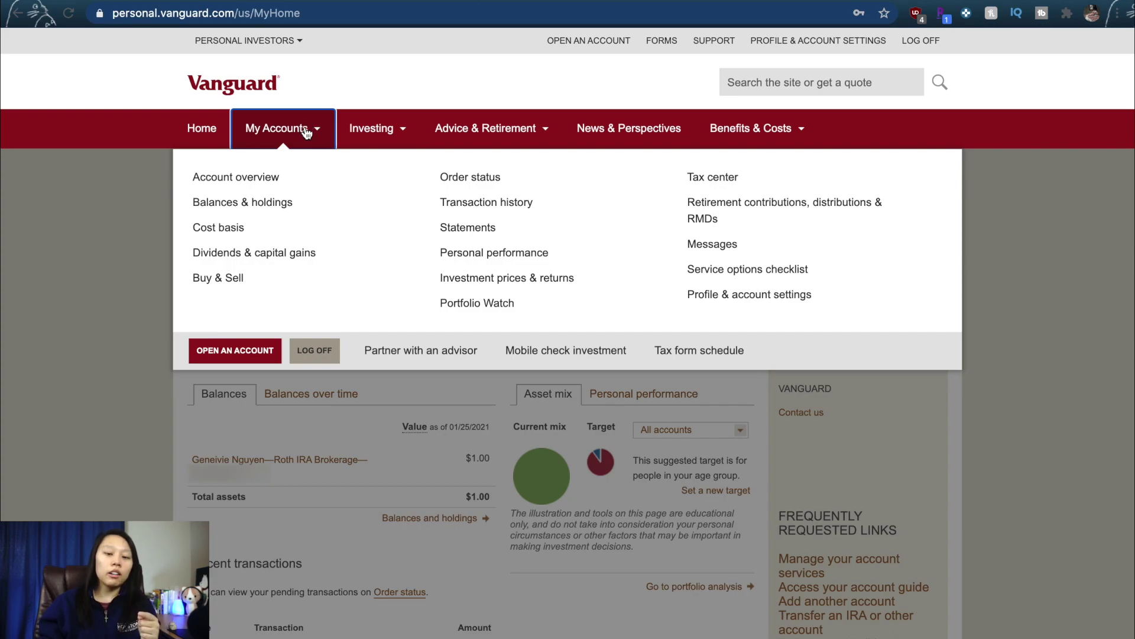
{"action": "left_click", "coordinate": [224, 278]}
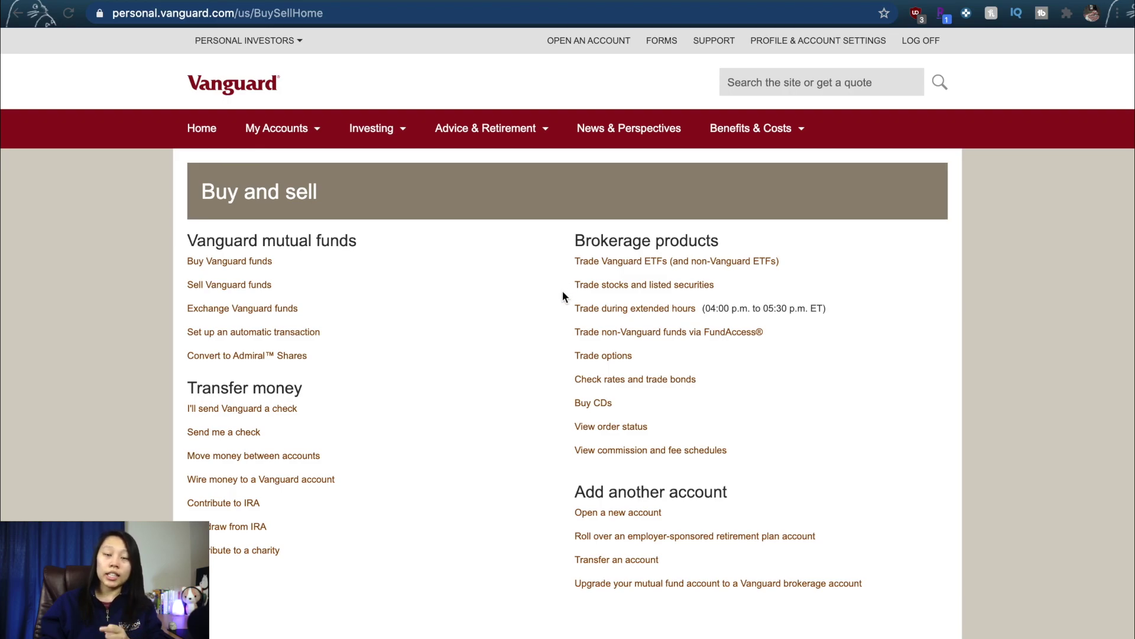
{"action": "left_click", "coordinate": [590, 289]}
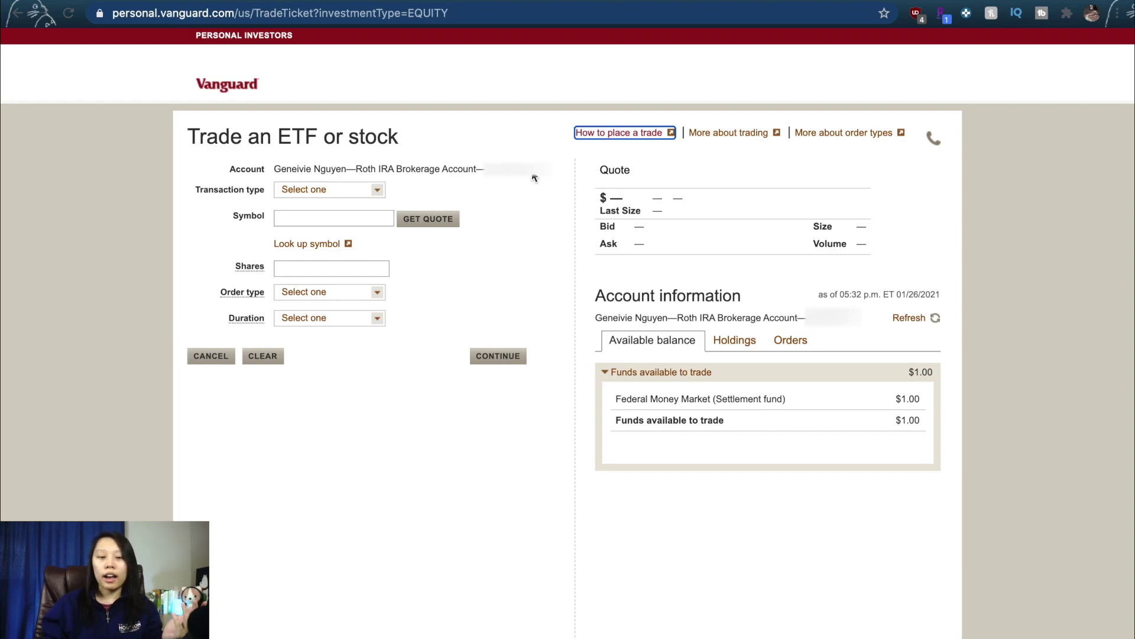
Step: Set the transaction type to Buy, enter symbol AAPL, and get its quote
{"action": "left_click_drag", "start_coordinate": [535, 178], "coordinate": [263, 168]}
{"action": "left_click", "coordinate": [512, 193]}
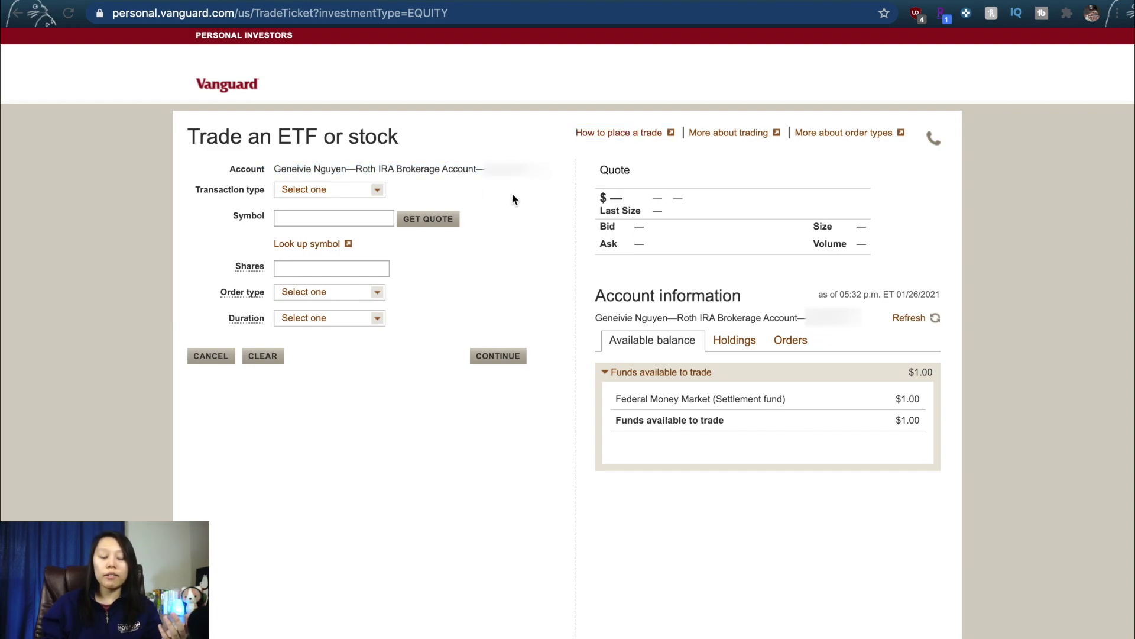
{"action": "left_click", "coordinate": [371, 188]}
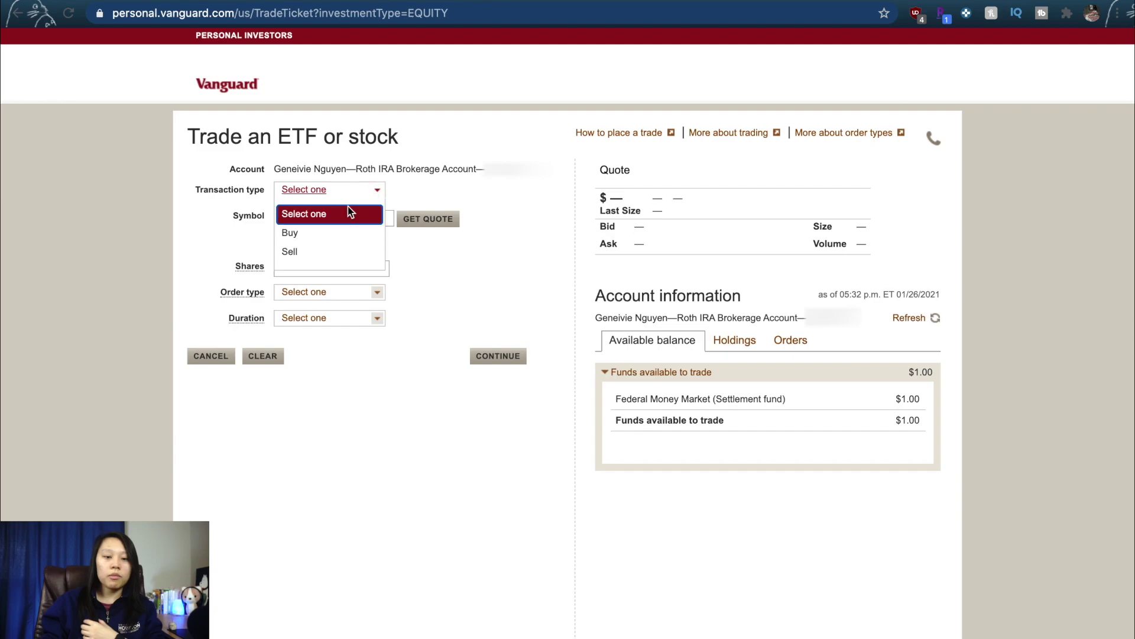
{"action": "left_click", "coordinate": [336, 233]}
{"action": "key", "text": "Tab"}
{"action": "type", "text": "AAP"}
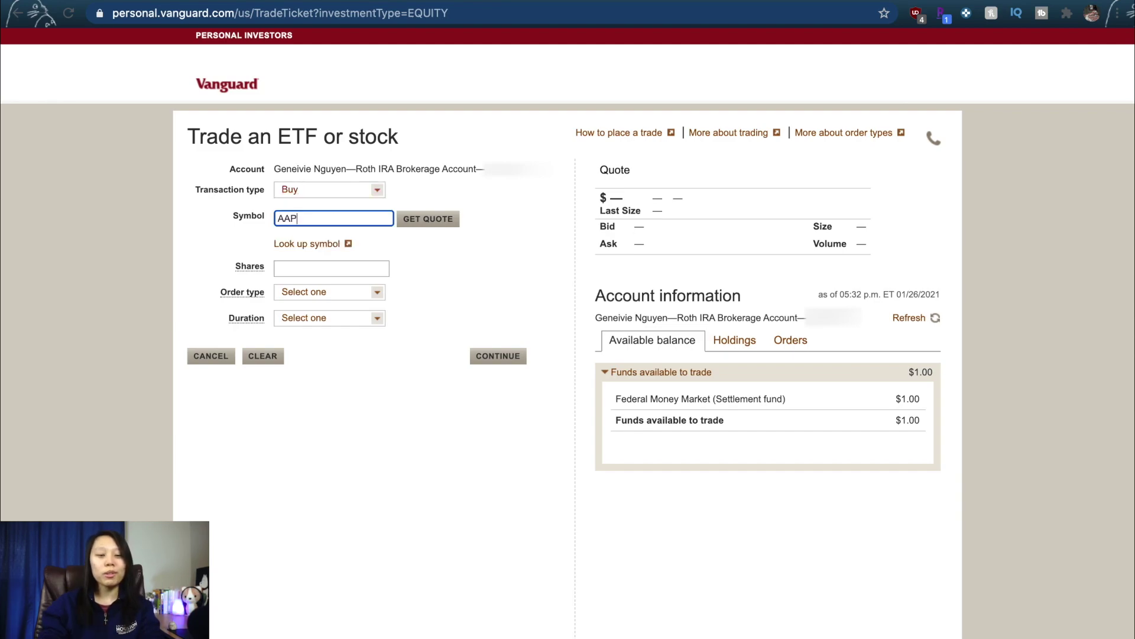
{"action": "type", "text": "L"}
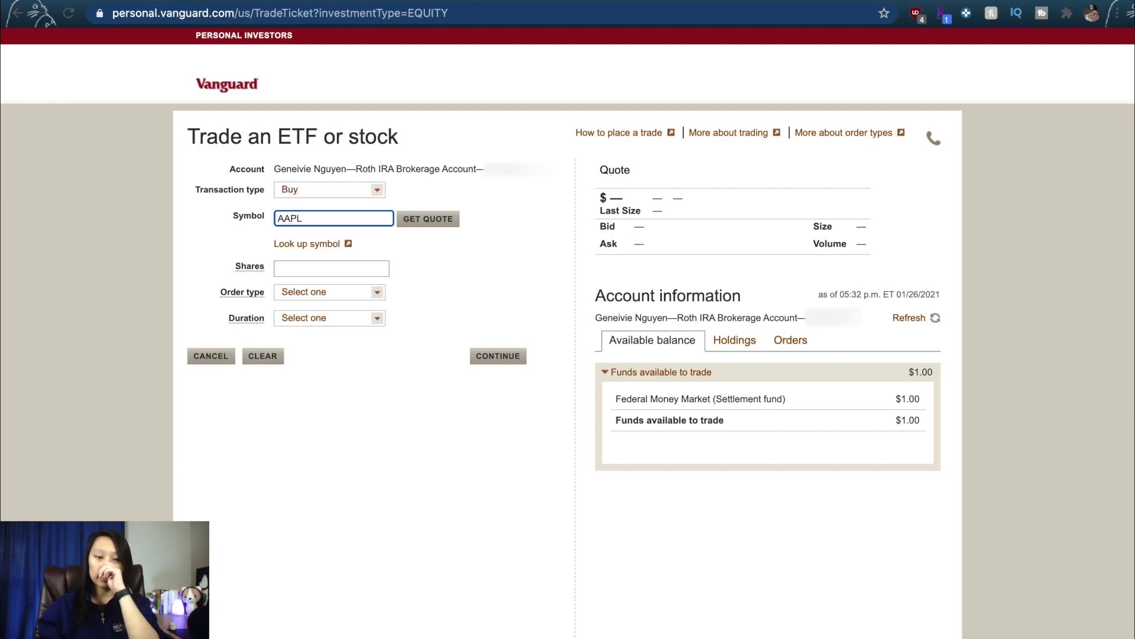
{"action": "left_click", "coordinate": [427, 229]}
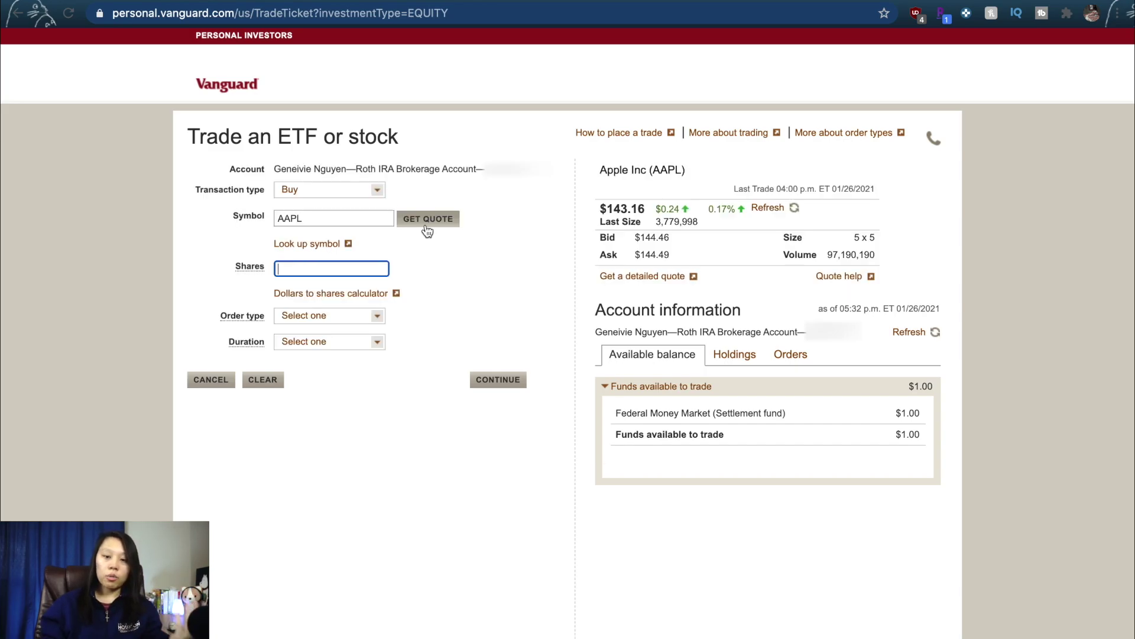
Step: Search the company-name lookup for 'apple' to list matching securities
{"action": "left_click", "coordinate": [345, 244]}
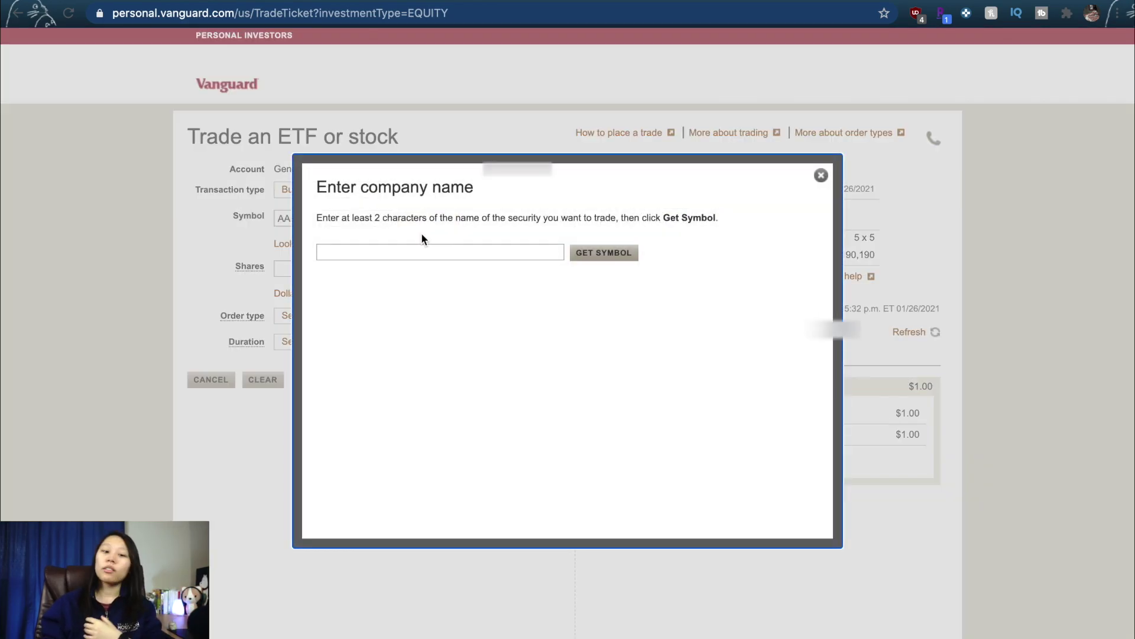
{"action": "type", "text": "apple"}
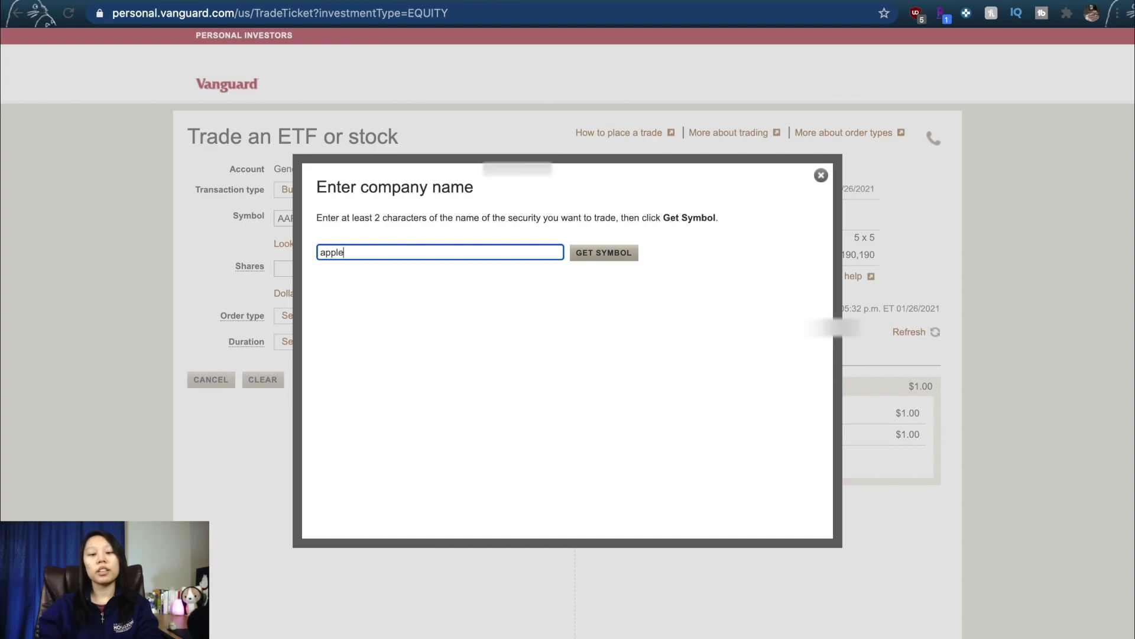
{"action": "left_click", "coordinate": [608, 254]}
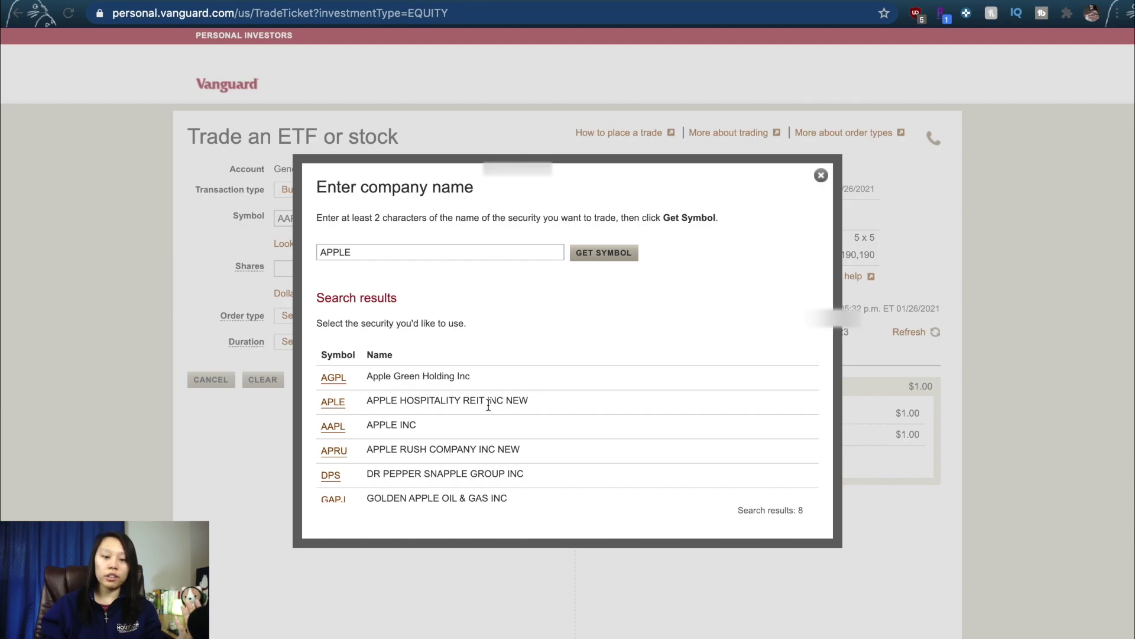
{"action": "scroll", "coordinate": [619, 364], "scroll_direction": "down", "scroll_amount": 3}
{"action": "scroll", "coordinate": [595, 450], "scroll_direction": "up", "scroll_amount": 3}
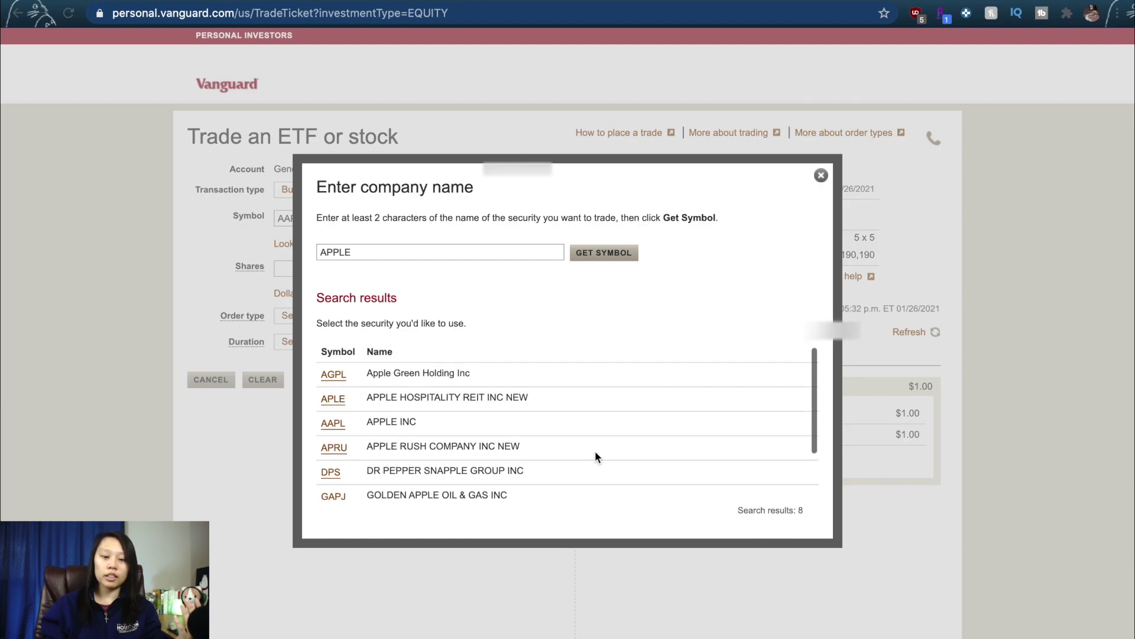
Step: Pick AAPL, enter 1 share, and confirm with the calculator that $200 covers it
{"action": "left_click", "coordinate": [332, 420]}
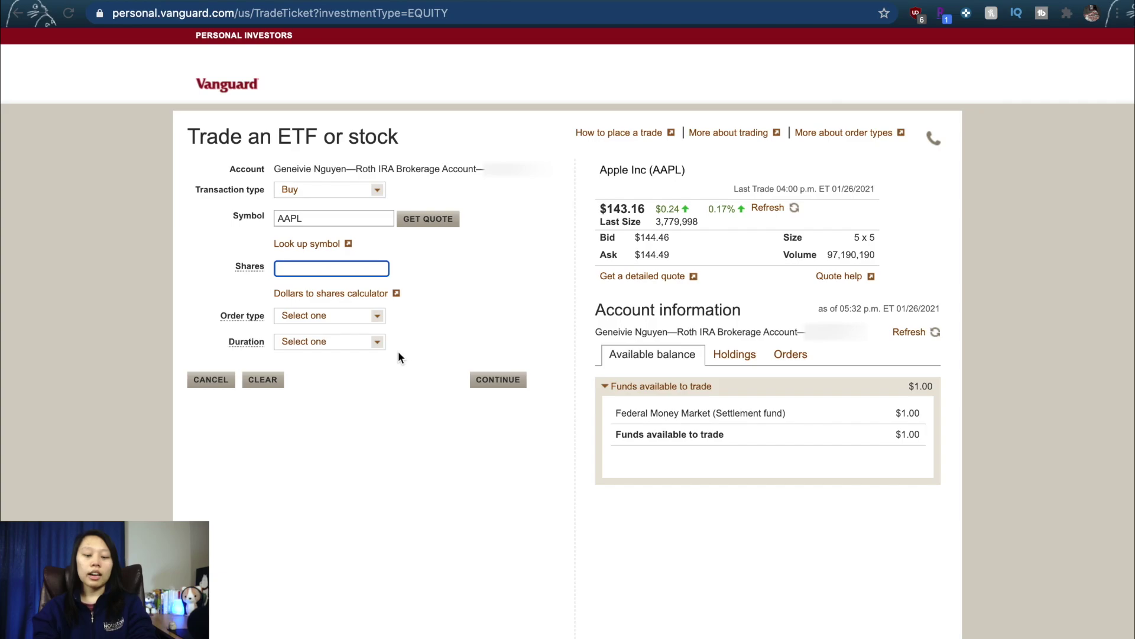
{"action": "type", "text": "1"}
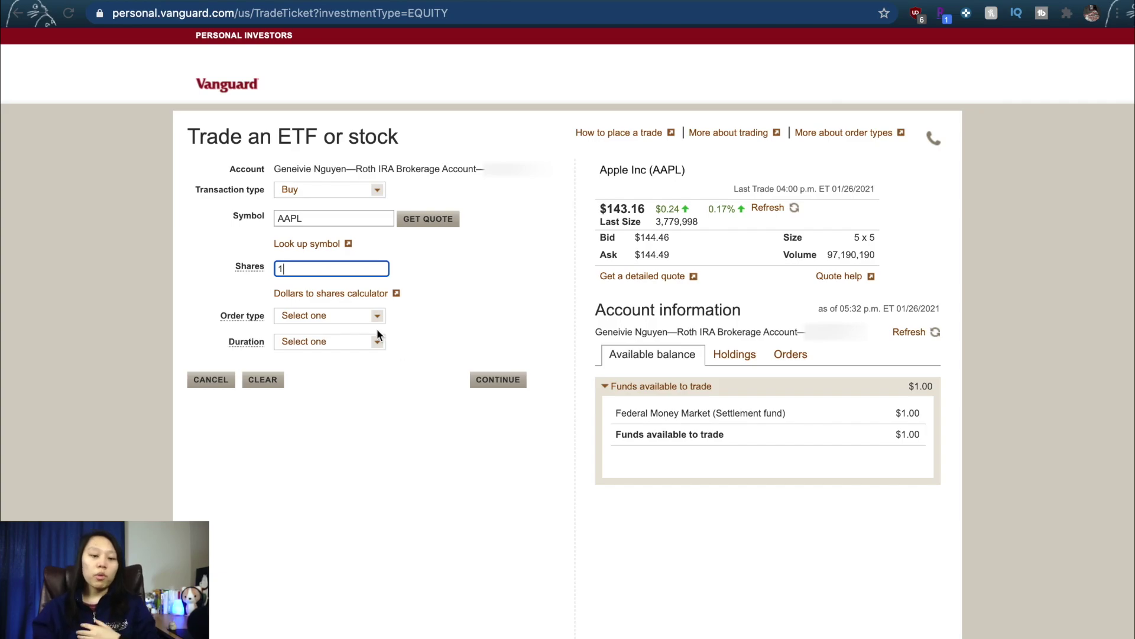
{"action": "left_click", "coordinate": [353, 300]}
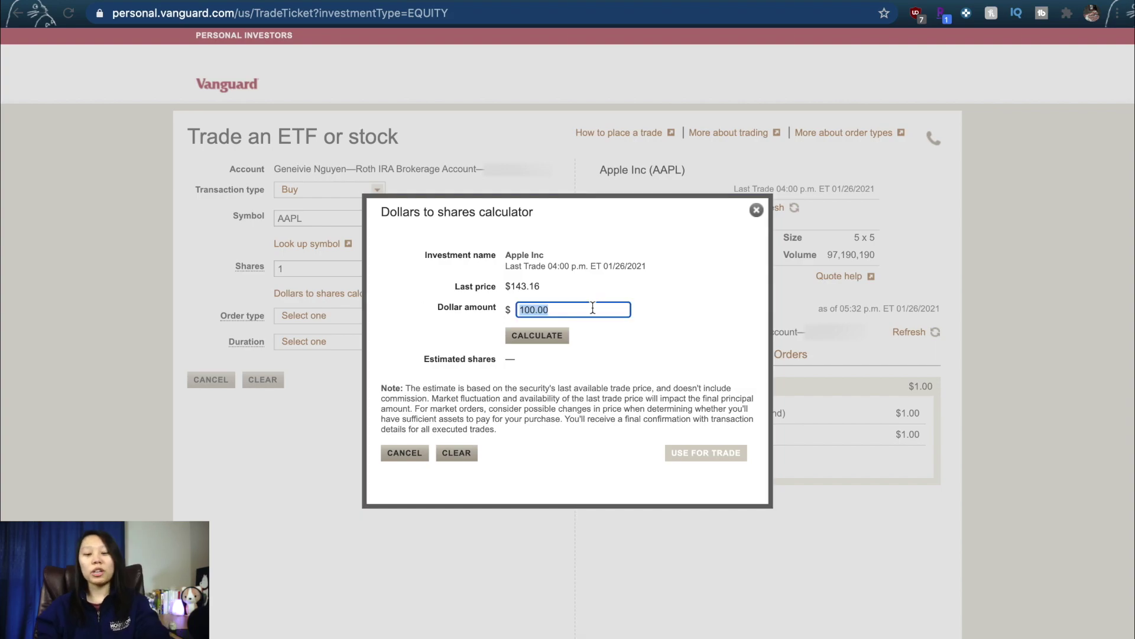
{"action": "type", "text": "200"}
{"action": "left_click", "coordinate": [537, 336]}
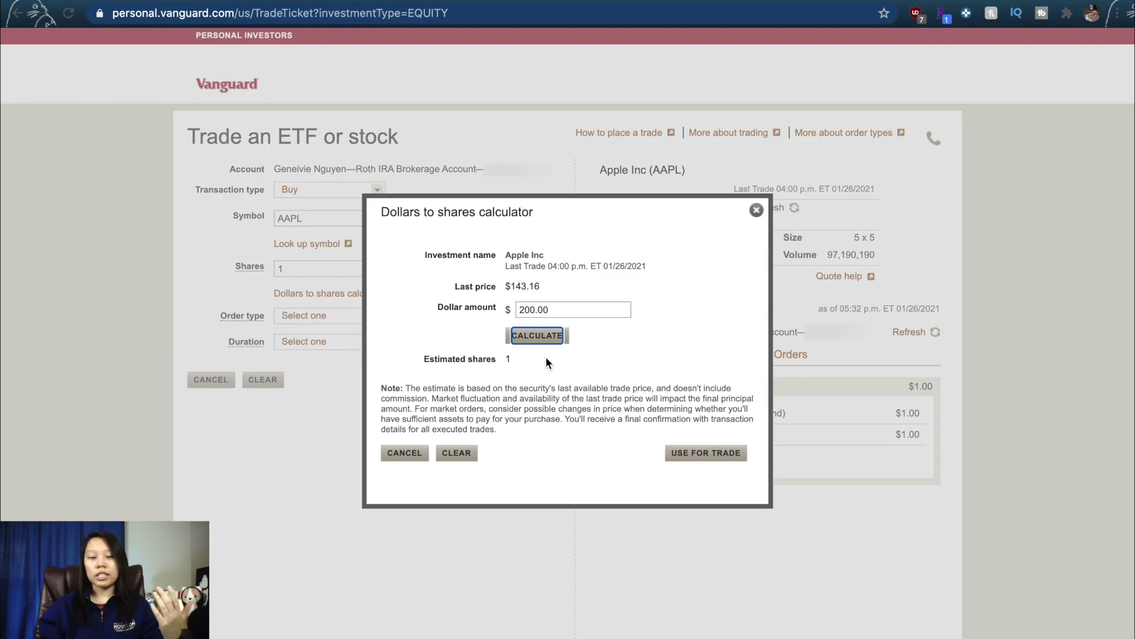
{"action": "left_click", "coordinate": [699, 453]}
Step: Bring up the order type choices on the 1-share AAPL buy ticket
{"action": "left_click", "coordinate": [377, 315]}
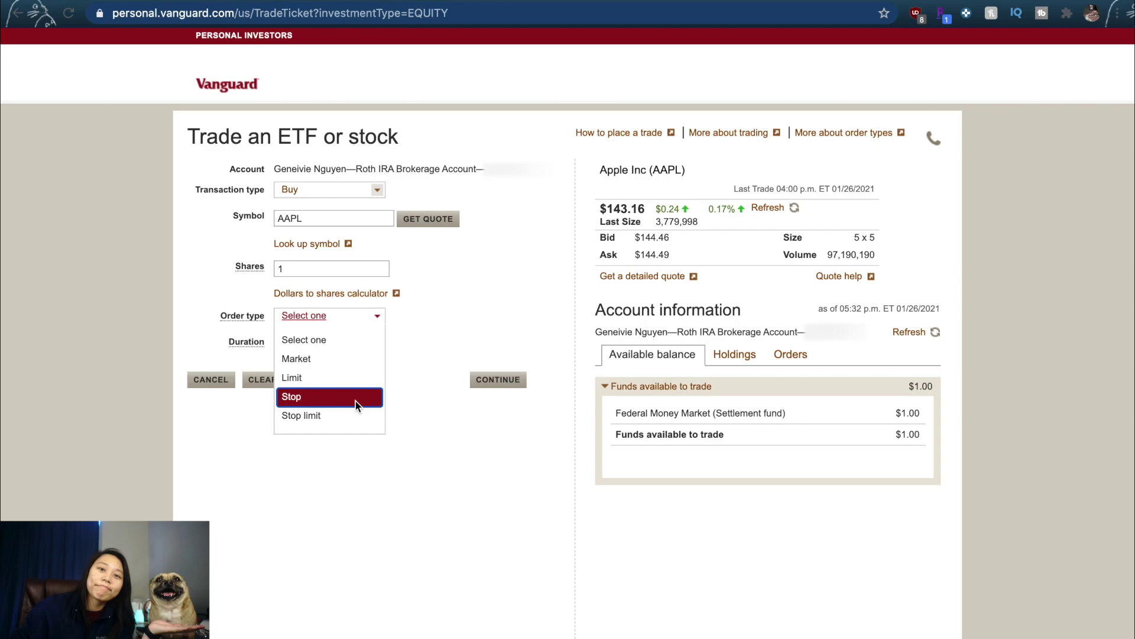
Step: Make it a Limit order with a 123.00 limit price
{"action": "left_click", "coordinate": [340, 377]}
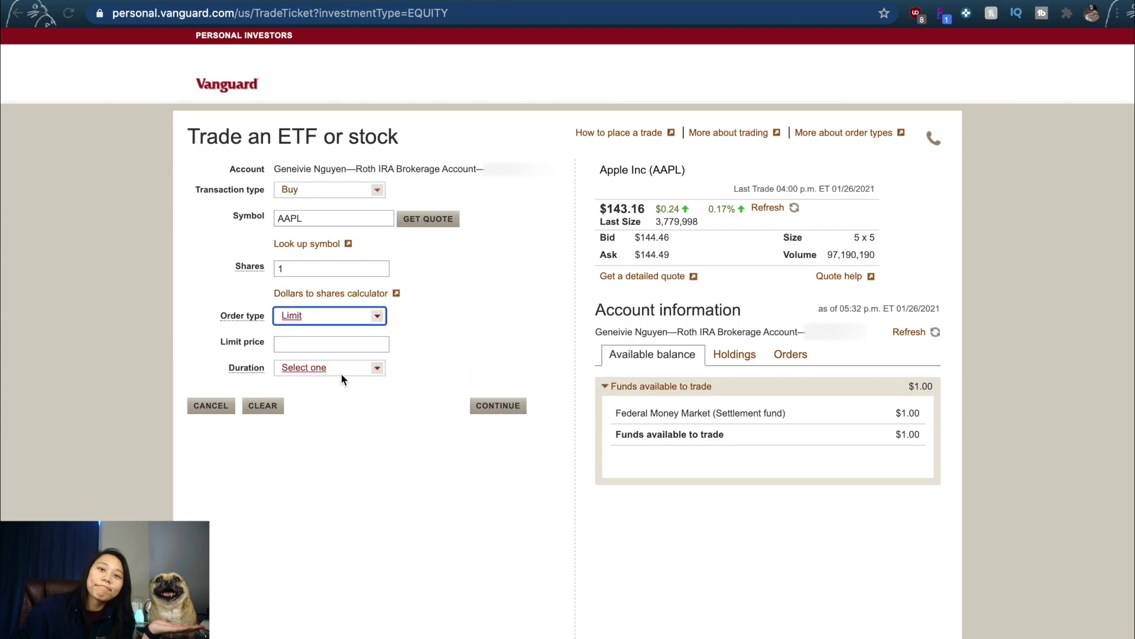
{"action": "left_click", "coordinate": [334, 345]}
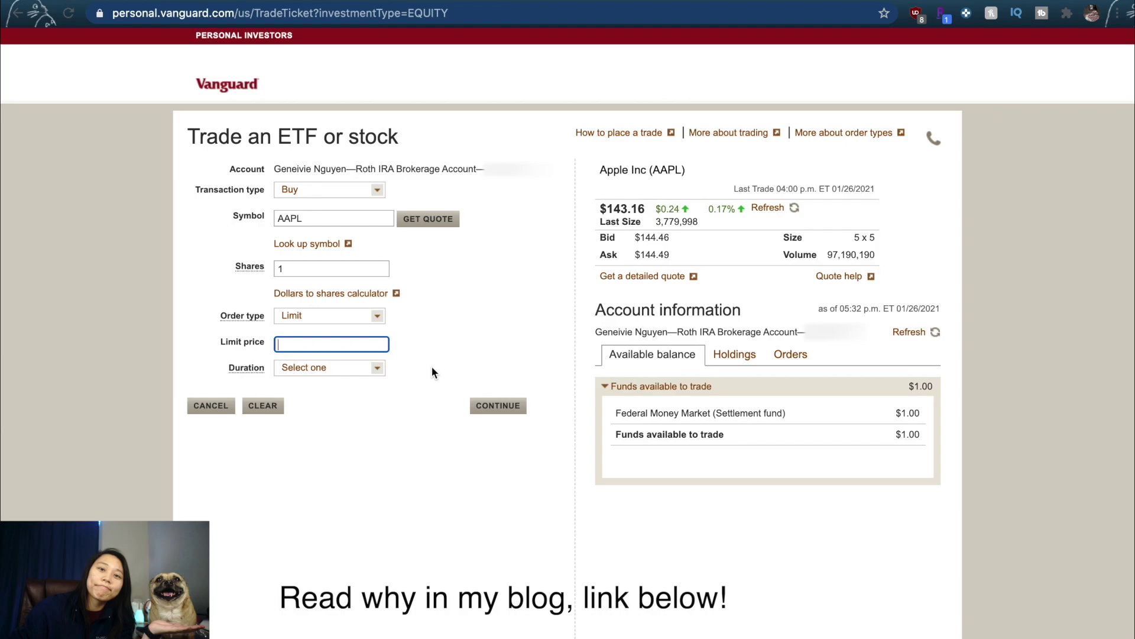
{"action": "type", "text": "123"}
{"action": "left_click", "coordinate": [402, 370]}
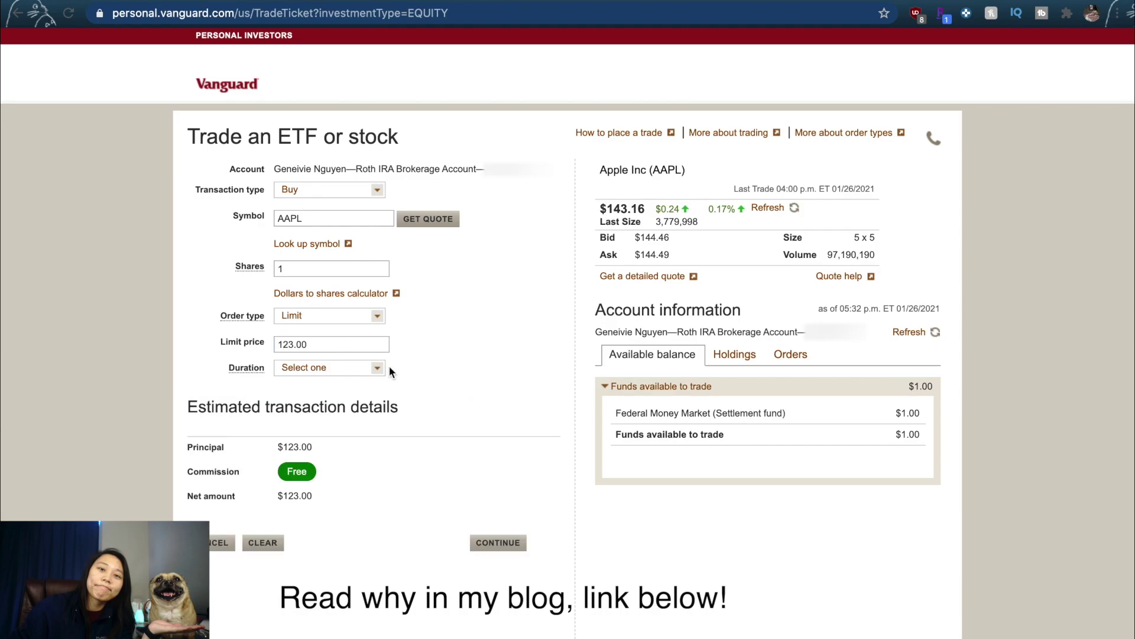
Step: Set the order duration to Day and clear AAPL from the Symbol box
{"action": "left_click", "coordinate": [381, 371]}
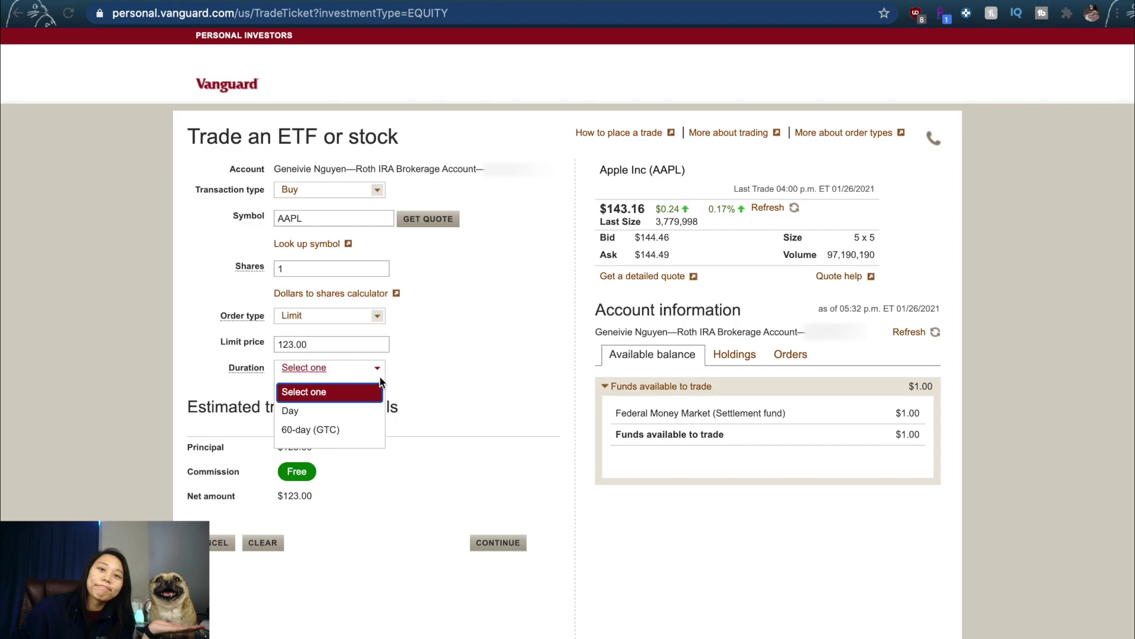
{"action": "left_click", "coordinate": [290, 411]}
{"action": "scroll", "coordinate": [443, 428], "scroll_direction": "down", "scroll_amount": 2}
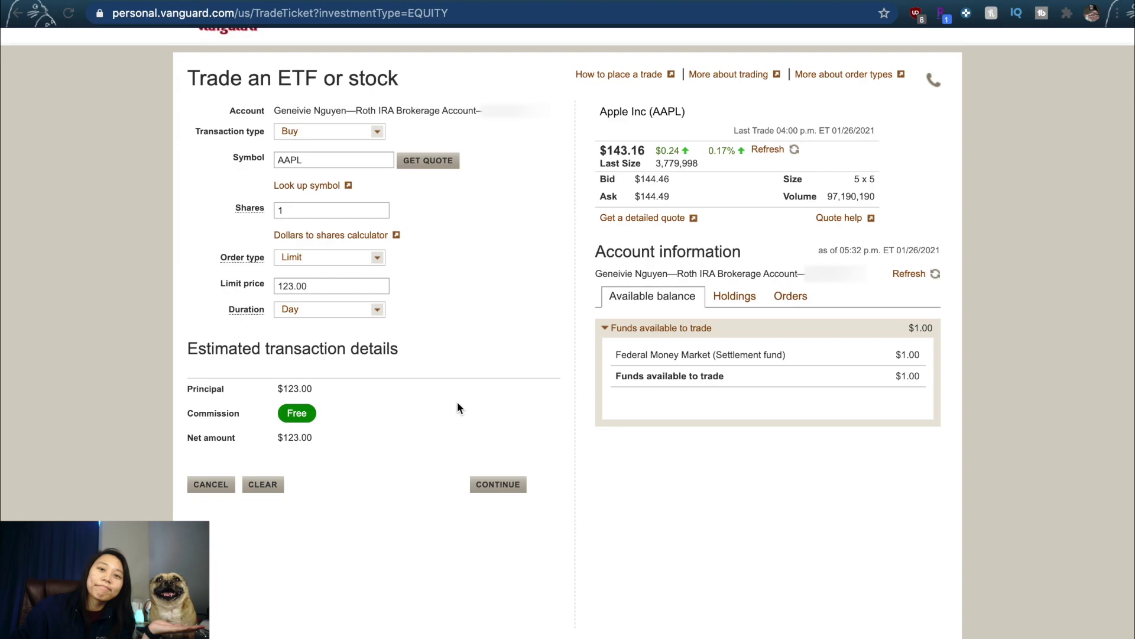
{"action": "scroll", "coordinate": [456, 402], "scroll_direction": "up", "scroll_amount": 2}
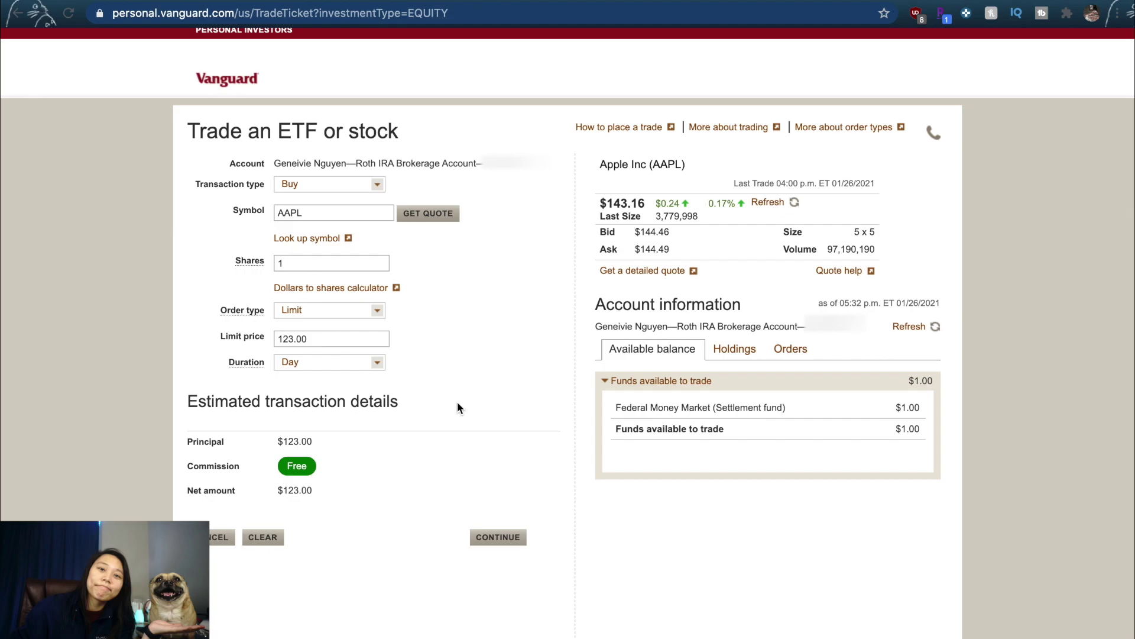
{"action": "double_click", "coordinate": [290, 213]}
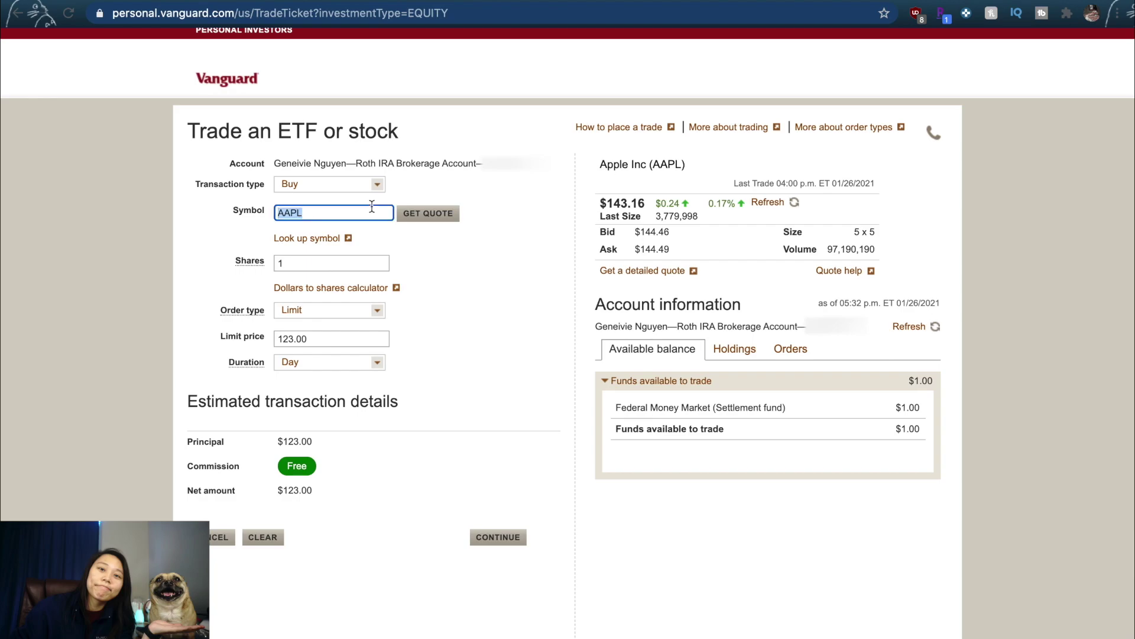
{"action": "key", "text": "BackSpace"}
Step: Quote VOO, then go to the Roth IRA brokerage account and its trading options
{"action": "type", "text": "VOO"}
{"action": "left_click", "coordinate": [426, 215]}
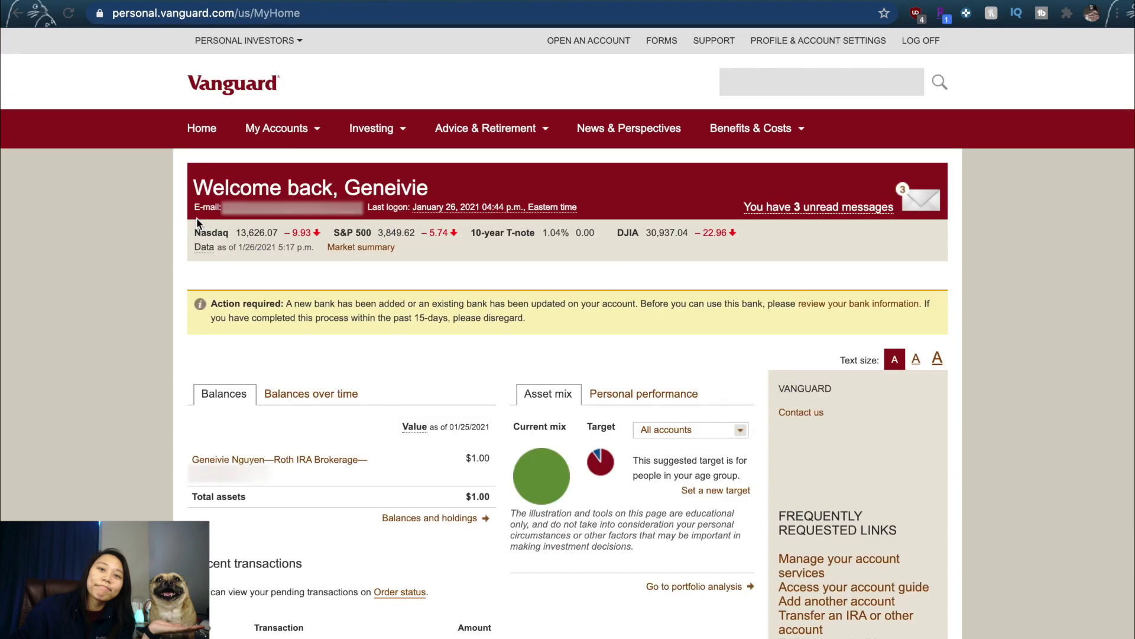
{"action": "left_click", "coordinate": [325, 136]}
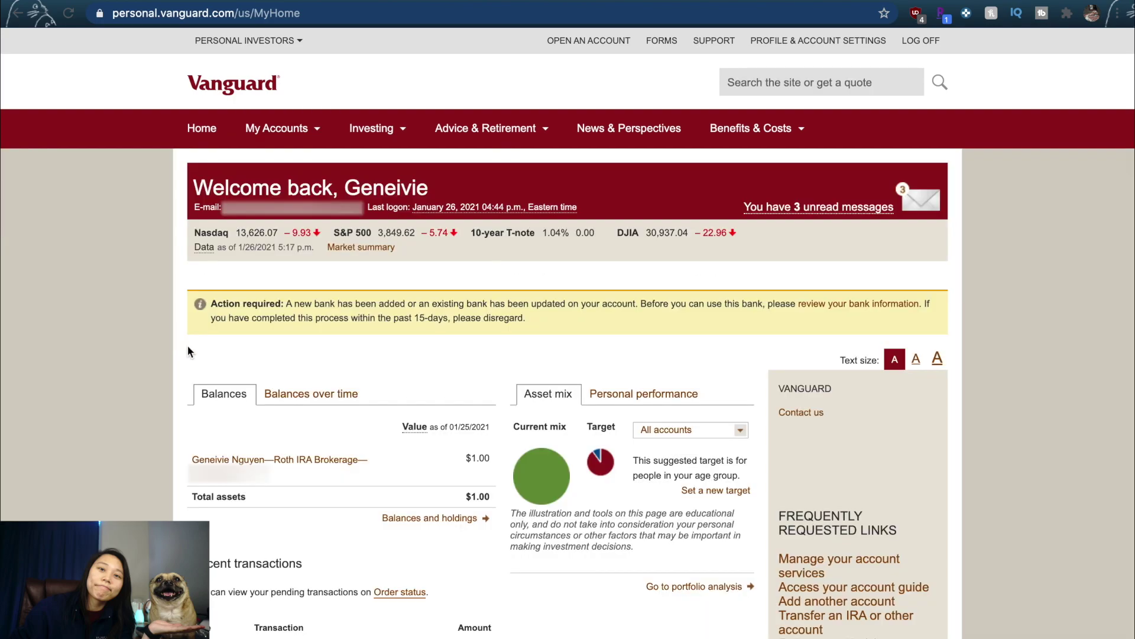
{"action": "left_click", "coordinate": [288, 460]}
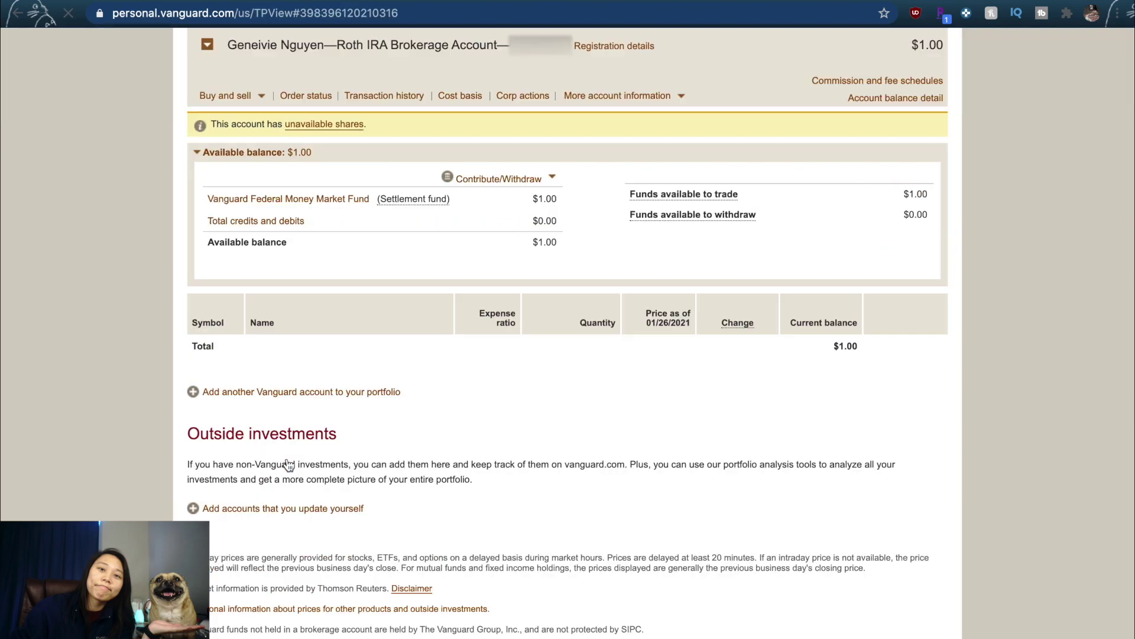
{"action": "left_click", "coordinate": [263, 94]}
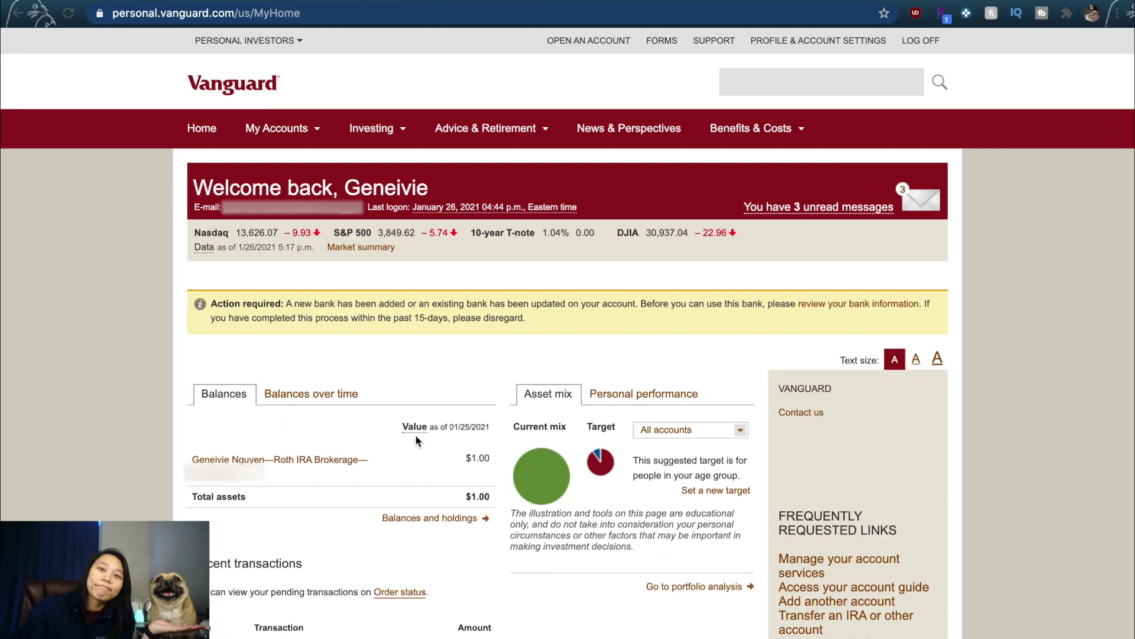
{"action": "scroll", "coordinate": [415, 435], "scroll_direction": "down", "scroll_amount": 3}
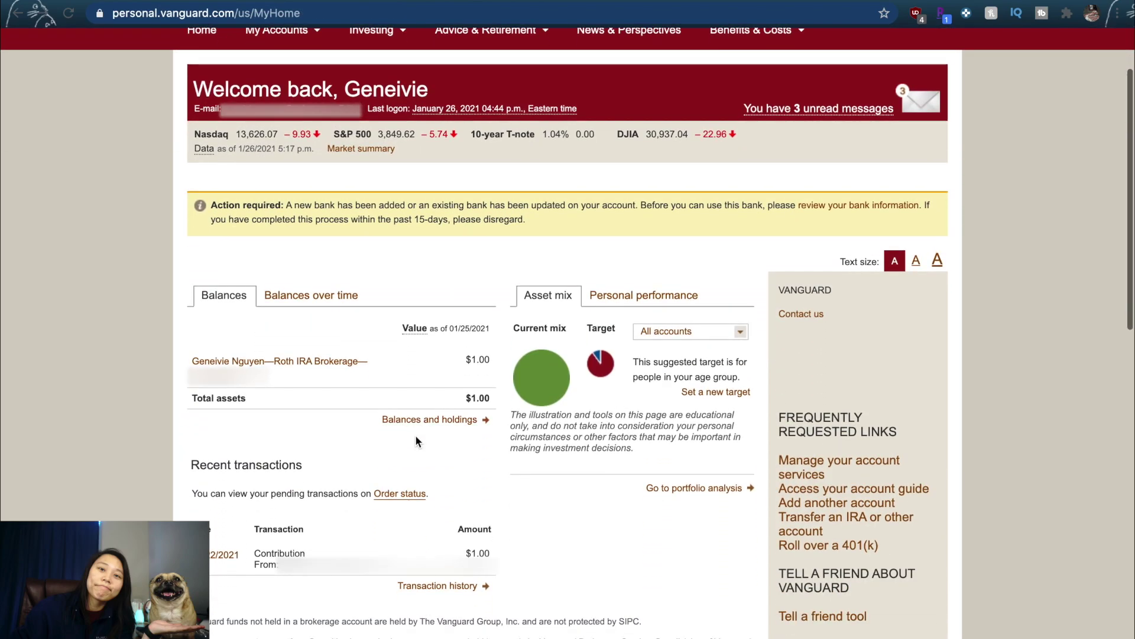
{"action": "left_click", "coordinate": [412, 494]}
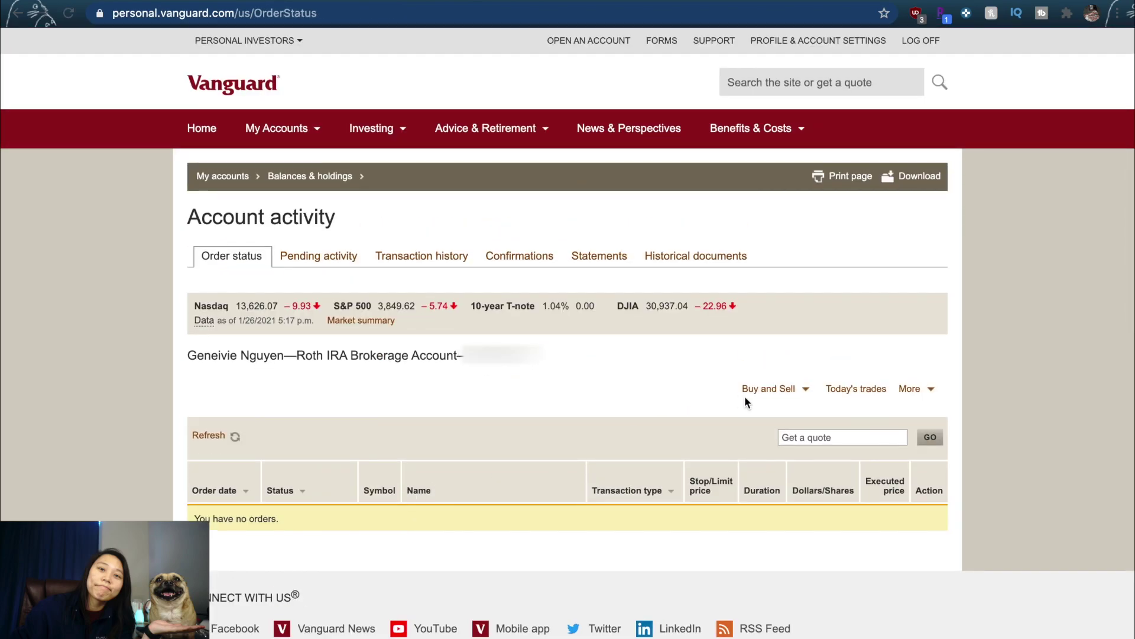
{"action": "left_click", "coordinate": [804, 389]}
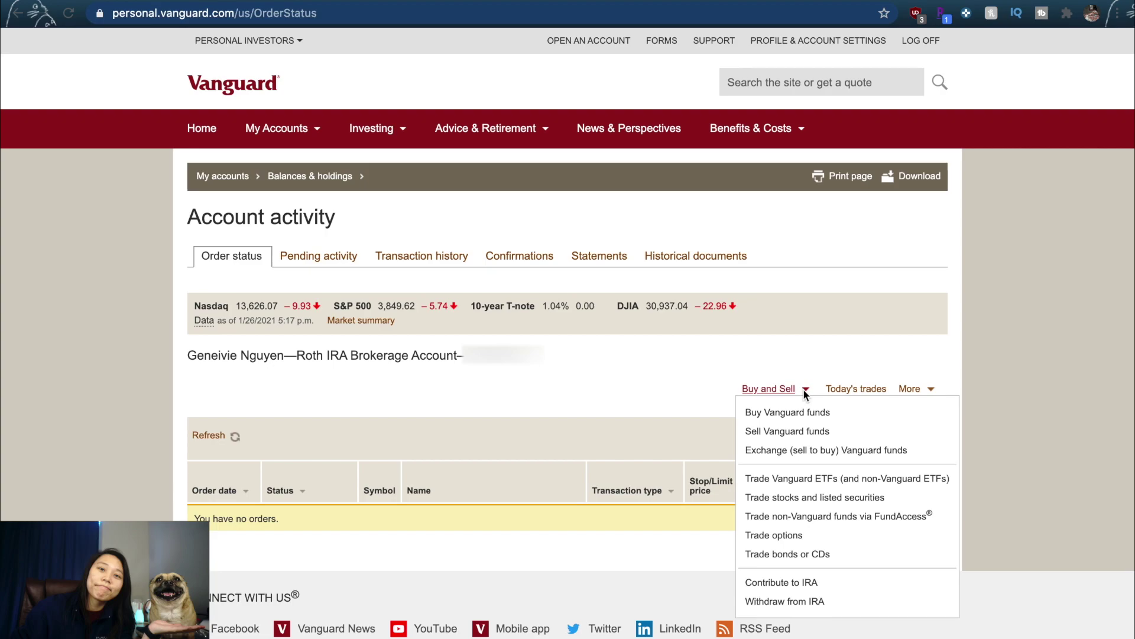
{"action": "left_click", "coordinate": [891, 497]}
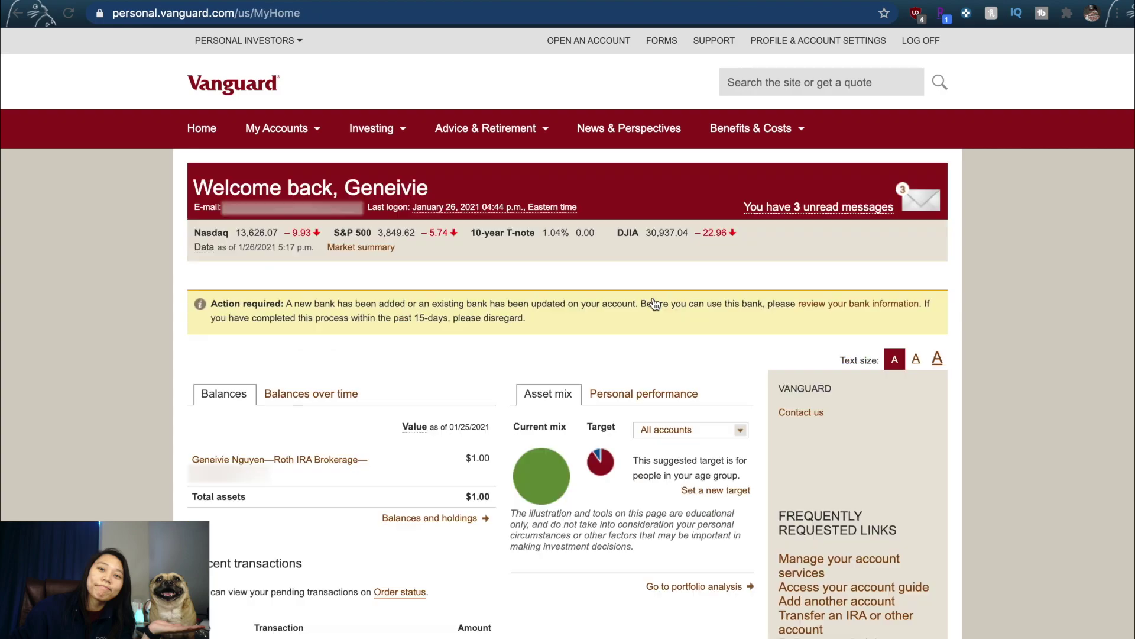